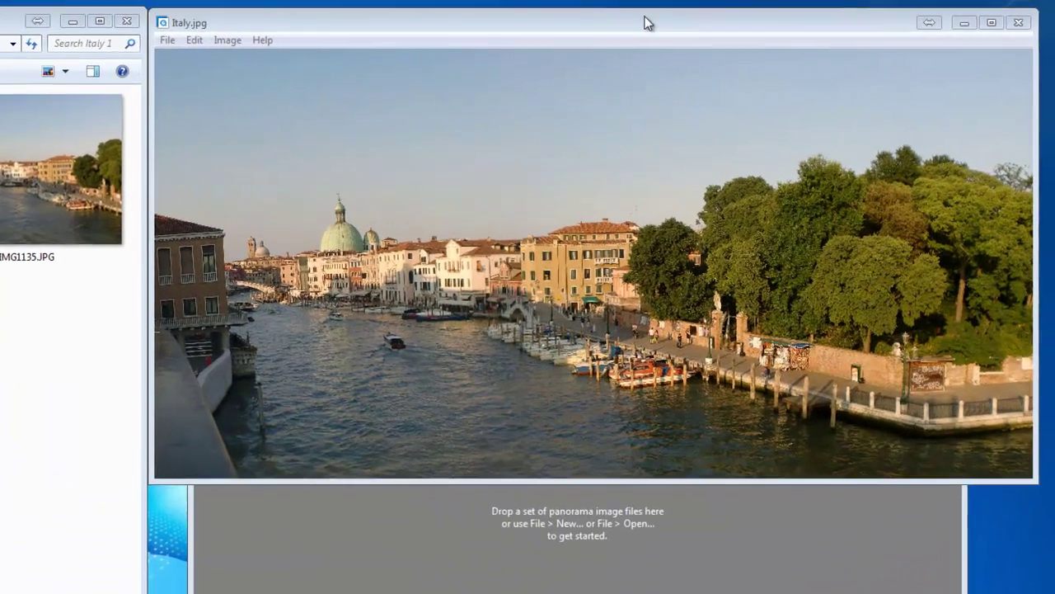
# Move the Italy.jpg viewer aside and check the details of CIMG1134, CIMG1135 and CIMG1136 in turn.
pyautogui.moveTo(642, 22); pyautogui.dragTo(643, 27)
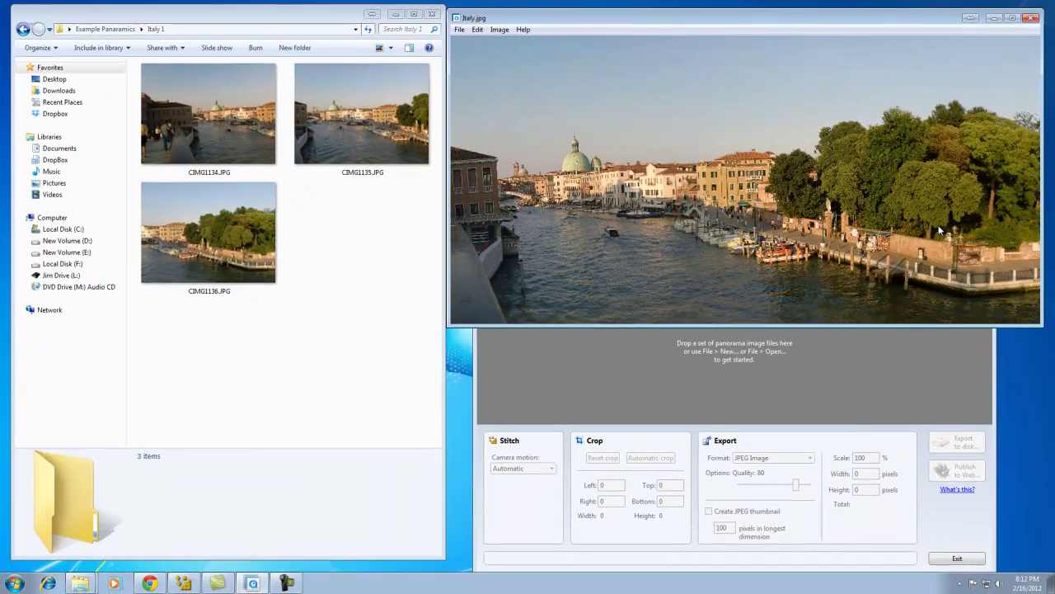
pyautogui.click(343, 320)
pyautogui.click(232, 221)
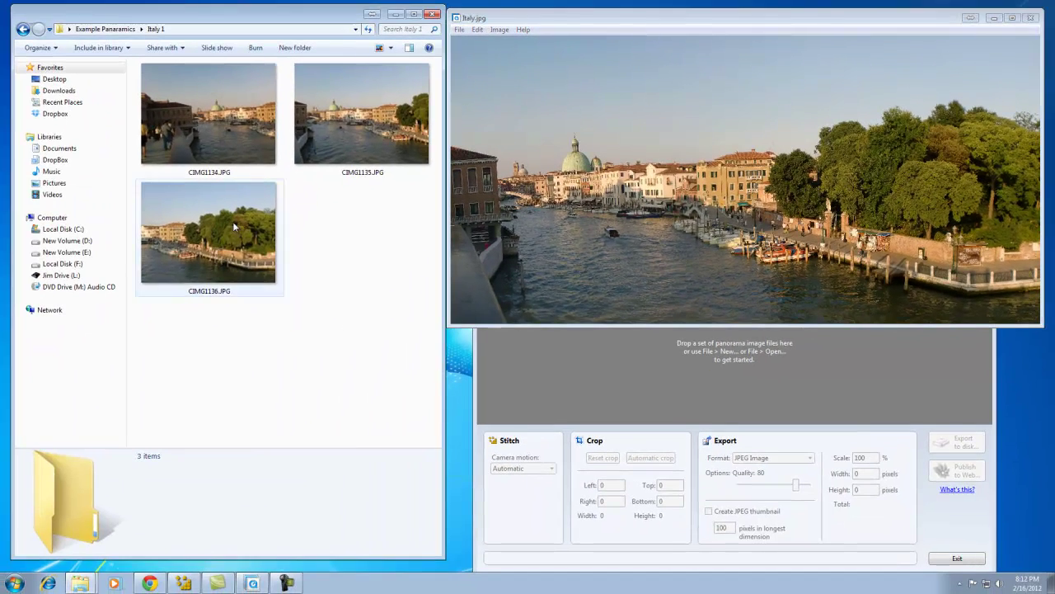
pyautogui.click(229, 149)
pyautogui.click(360, 133)
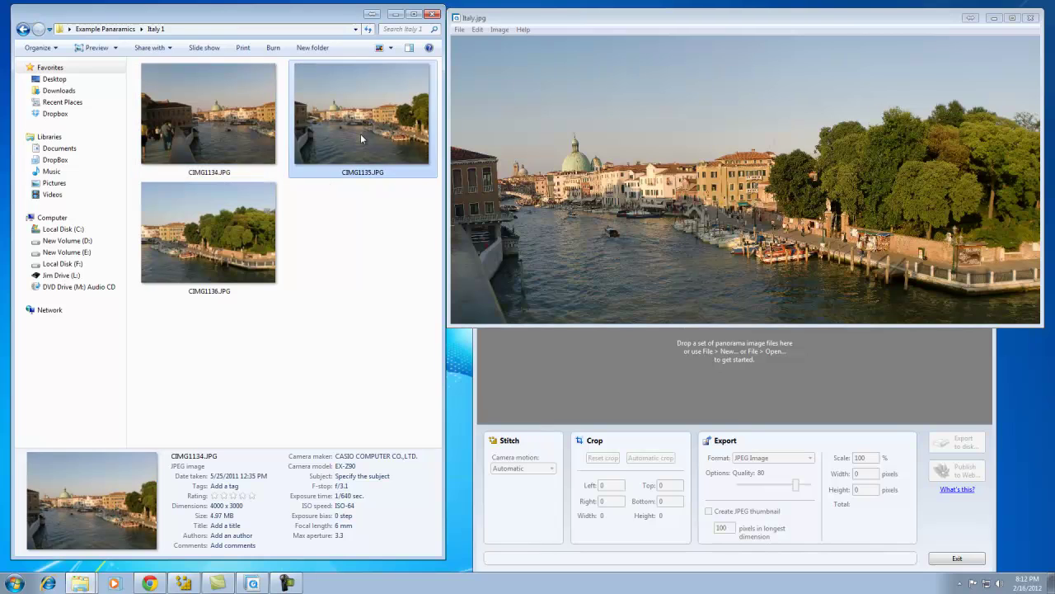
pyautogui.click(352, 237)
pyautogui.click(209, 243)
pyautogui.click(213, 135)
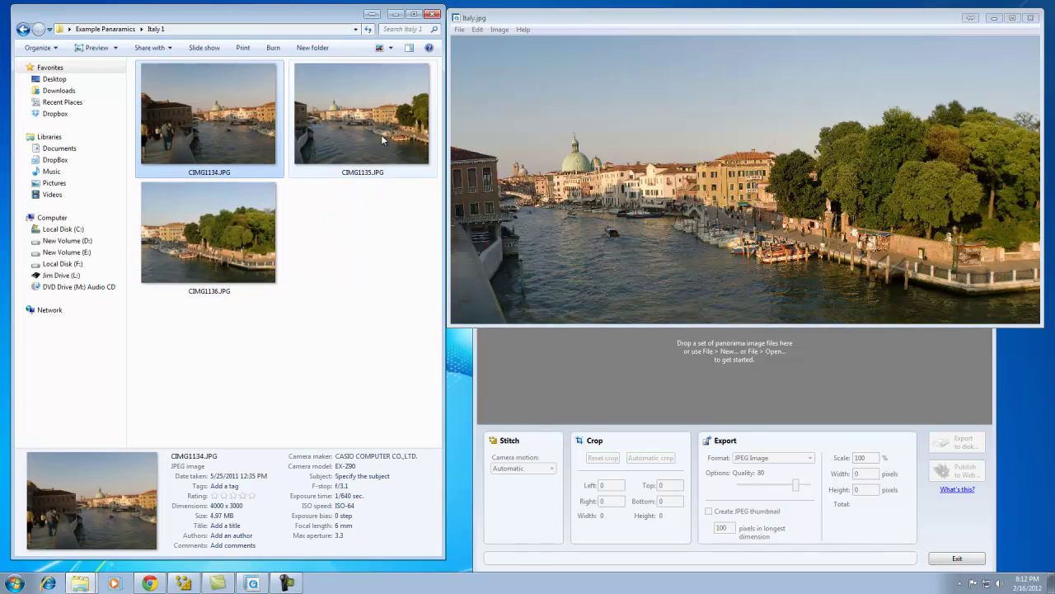
pyautogui.click(381, 135)
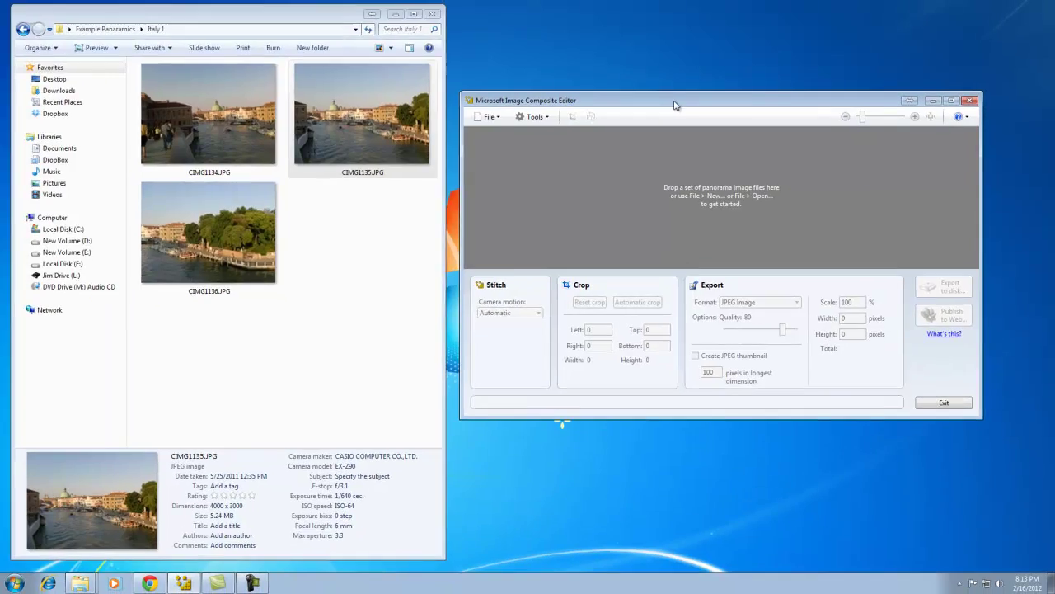
# Maximize the empty Image Composite Editor and look through its File and Tools menu options.
pyautogui.doubleClick(483, 65)
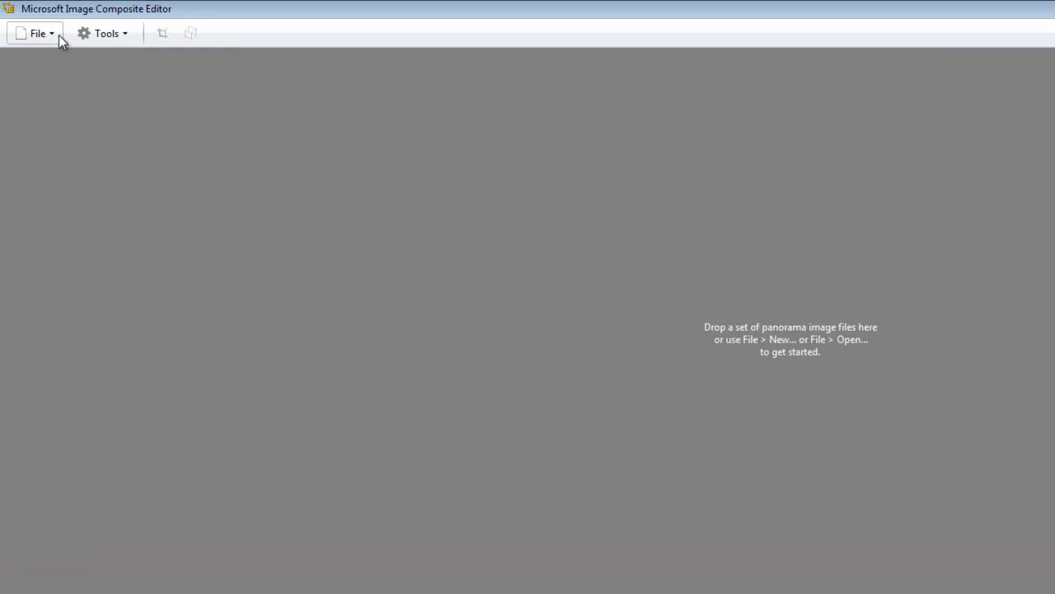
pyautogui.click(56, 34)
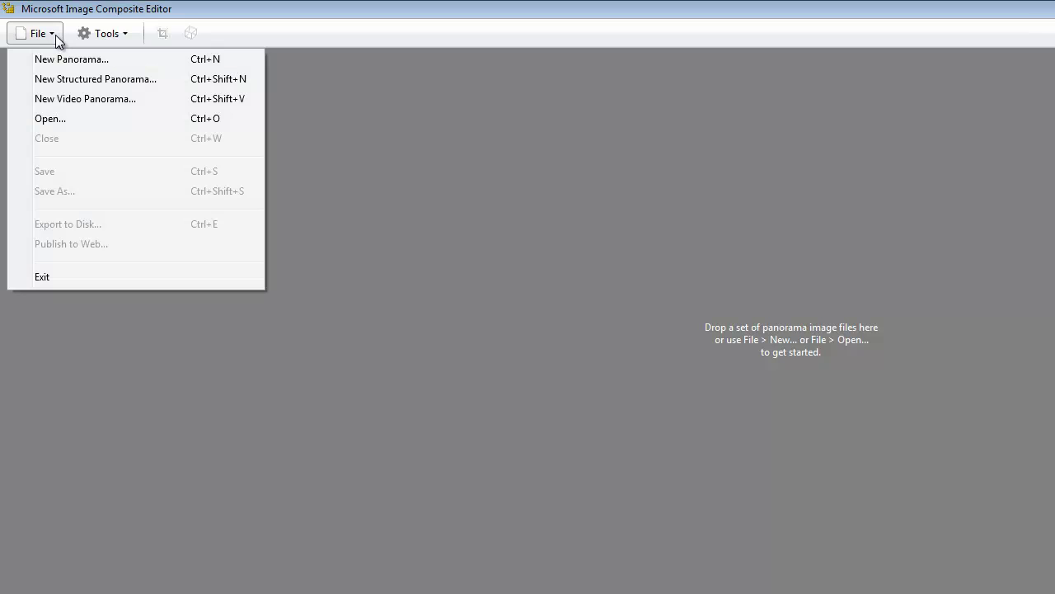
pyautogui.click(85, 35)
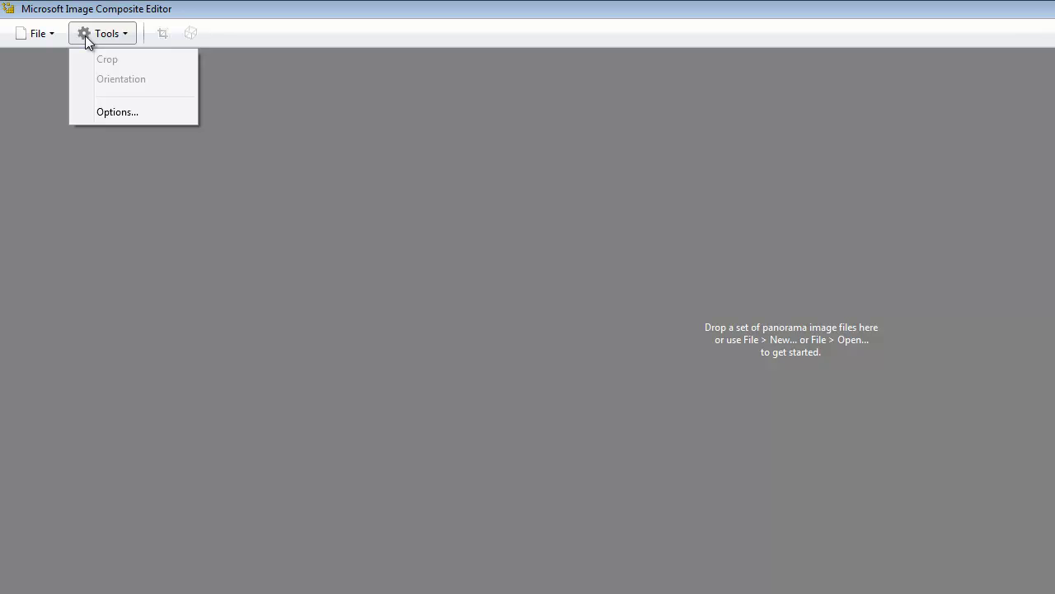
pyautogui.click(548, 157)
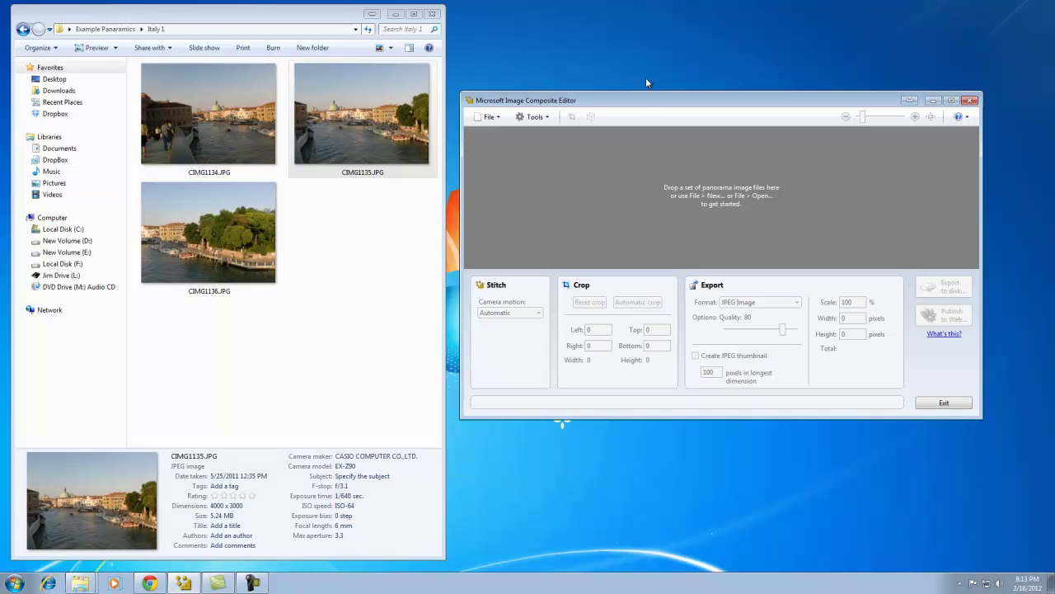
# Stretch the editor taller and toward the lower right beside Explorer, then recheck the three photos.
pyautogui.moveTo(645, 92); pyautogui.dragTo(645, 16)
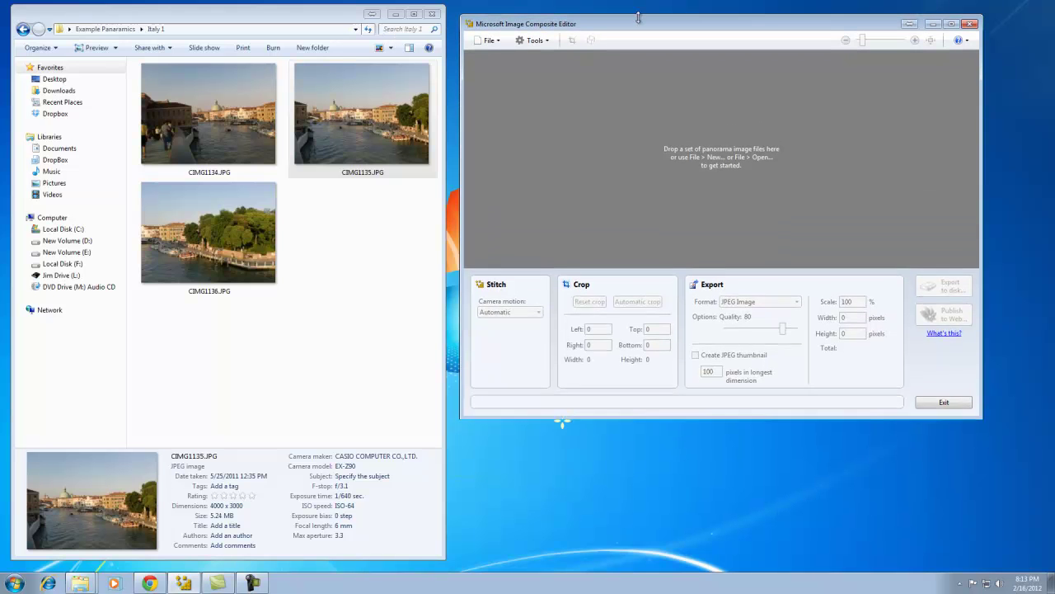
pyautogui.moveTo(981, 421); pyautogui.dragTo(1032, 561)
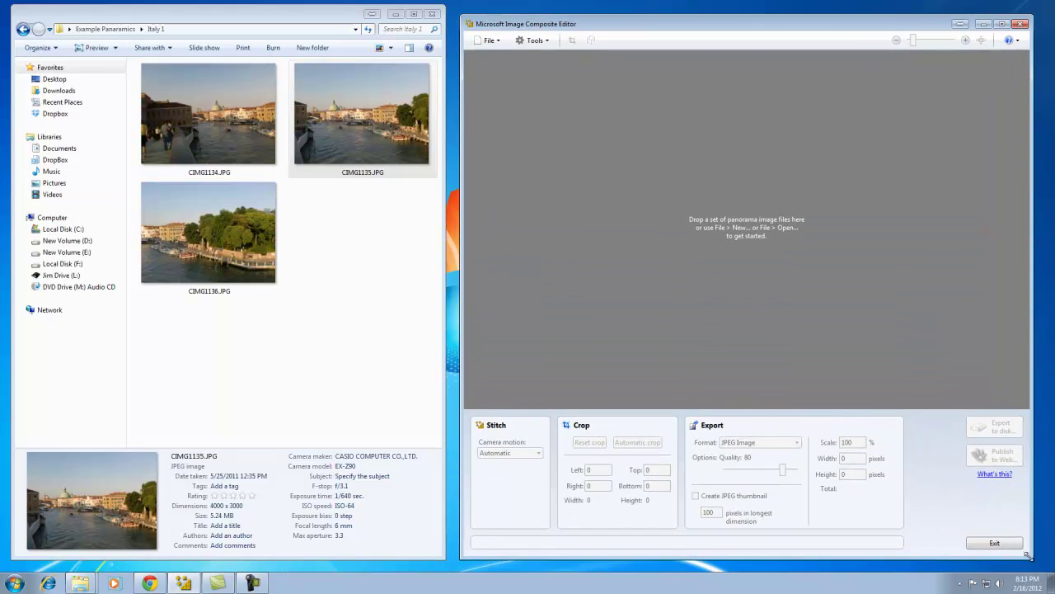
pyautogui.click(321, 270)
pyautogui.click(200, 141)
pyautogui.click(333, 130)
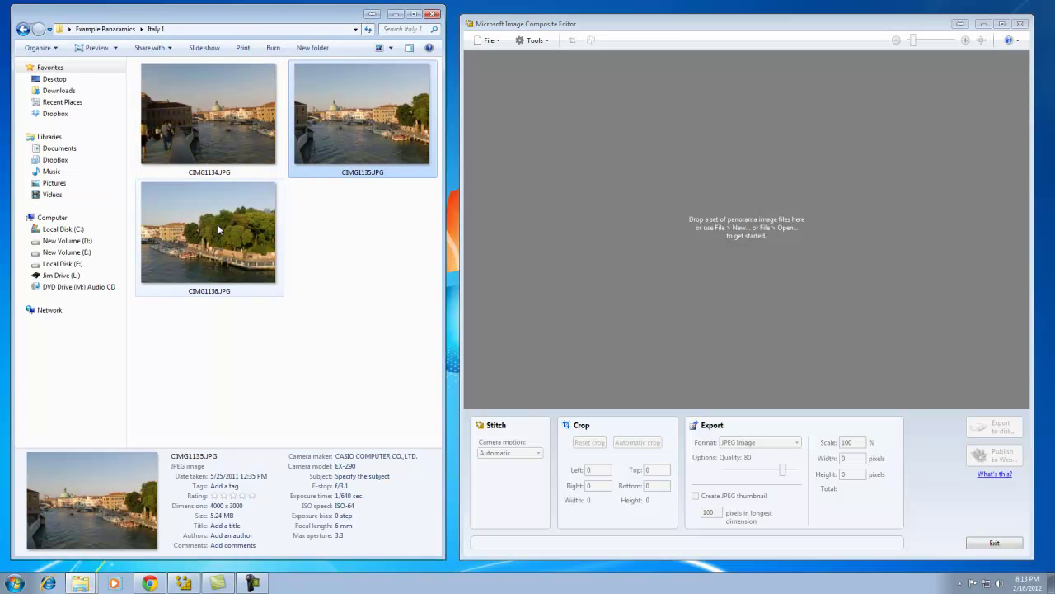
pyautogui.click(209, 229)
pyautogui.click(358, 246)
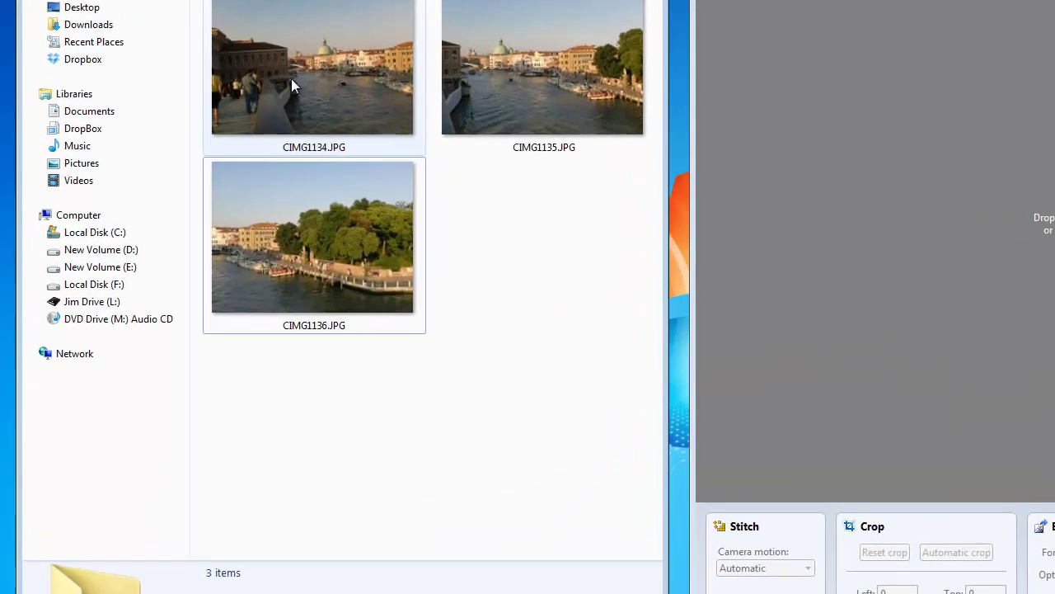
pyautogui.click(194, 127)
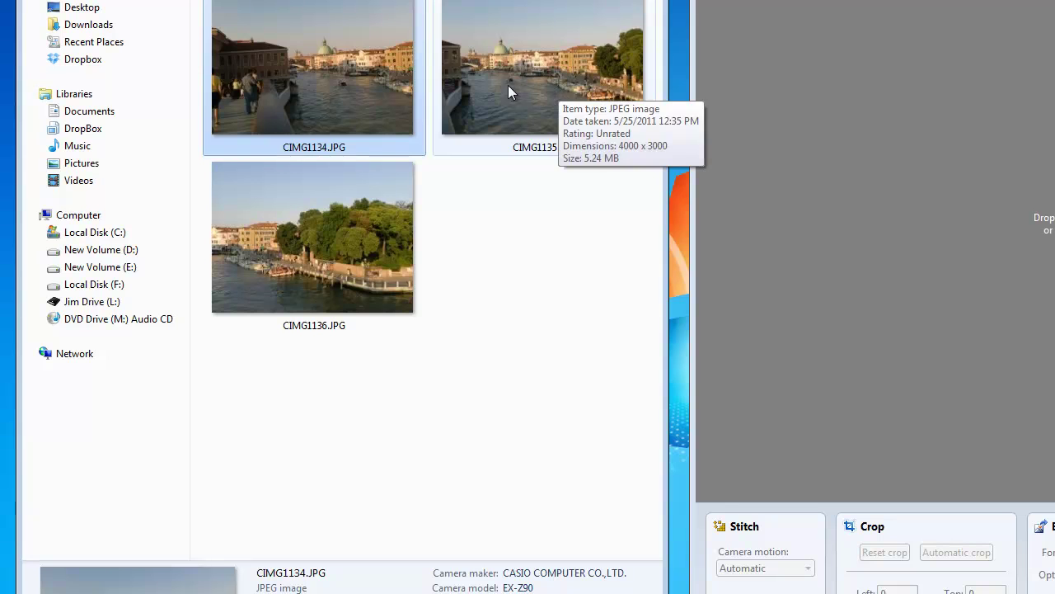
pyautogui.click(572, 53)
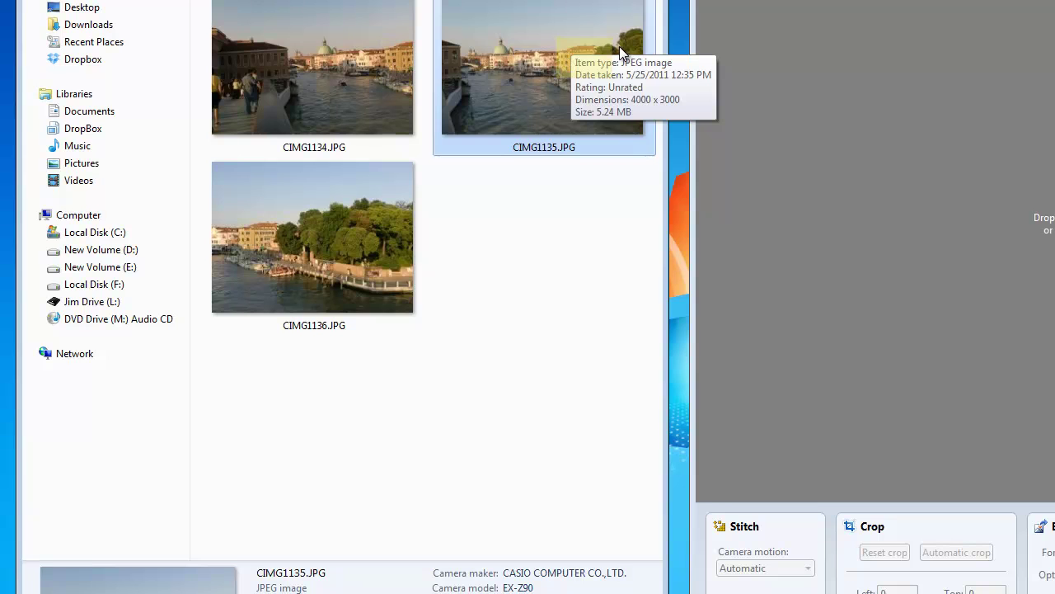
pyautogui.click(368, 227)
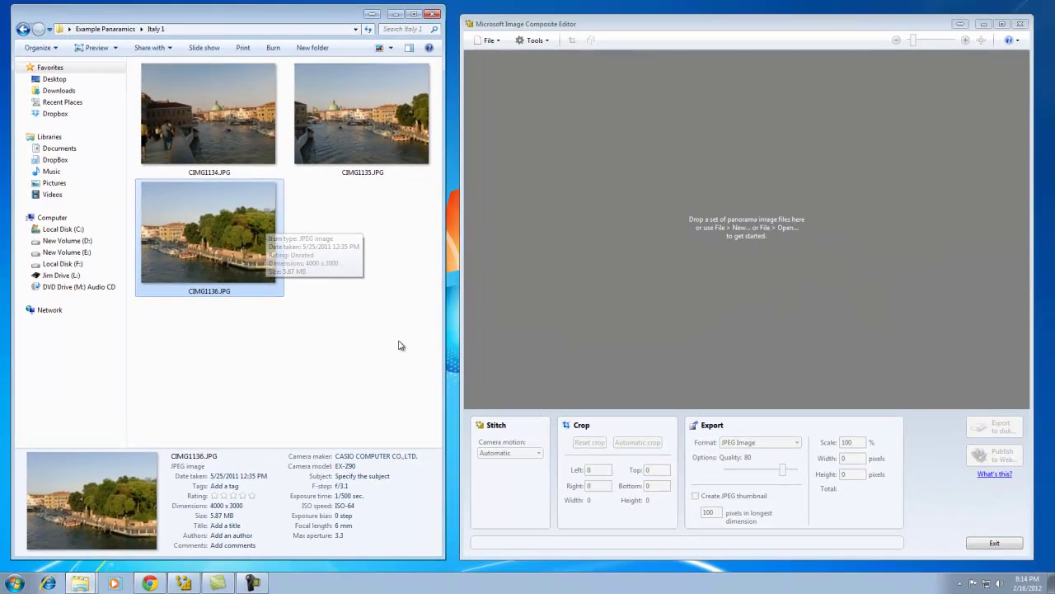
# Select CIMG1134–CIMG1136 in Explorer and drop them onto the editor to stitch a 6836 × 3112 panorama.
pyautogui.moveTo(596, 400); pyautogui.dragTo(452, 140)
pyautogui.moveTo(302, 168); pyautogui.dragTo(195, 102)
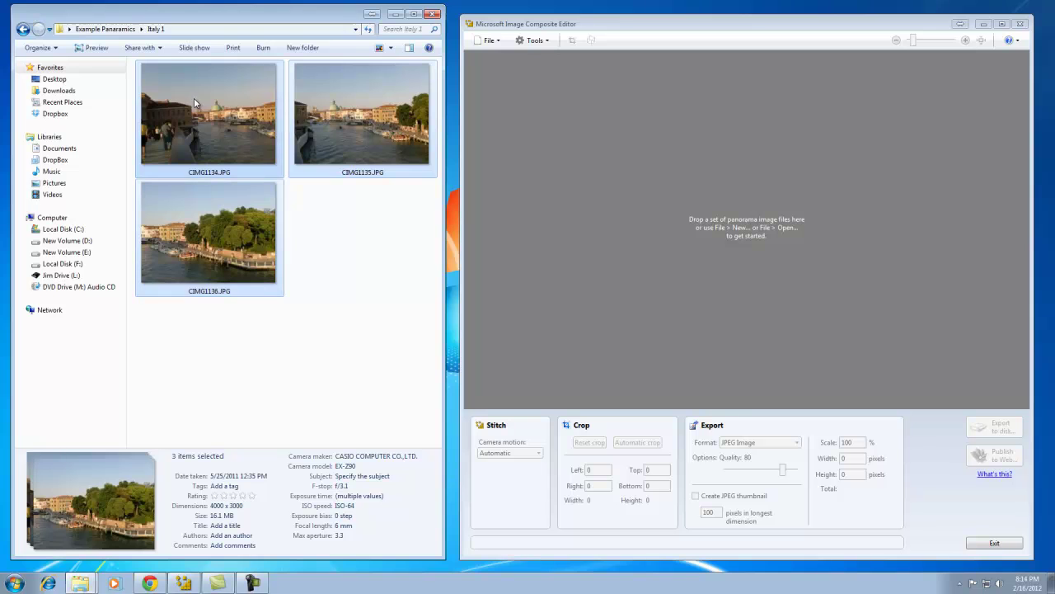
pyautogui.moveTo(195, 101); pyautogui.dragTo(651, 220)
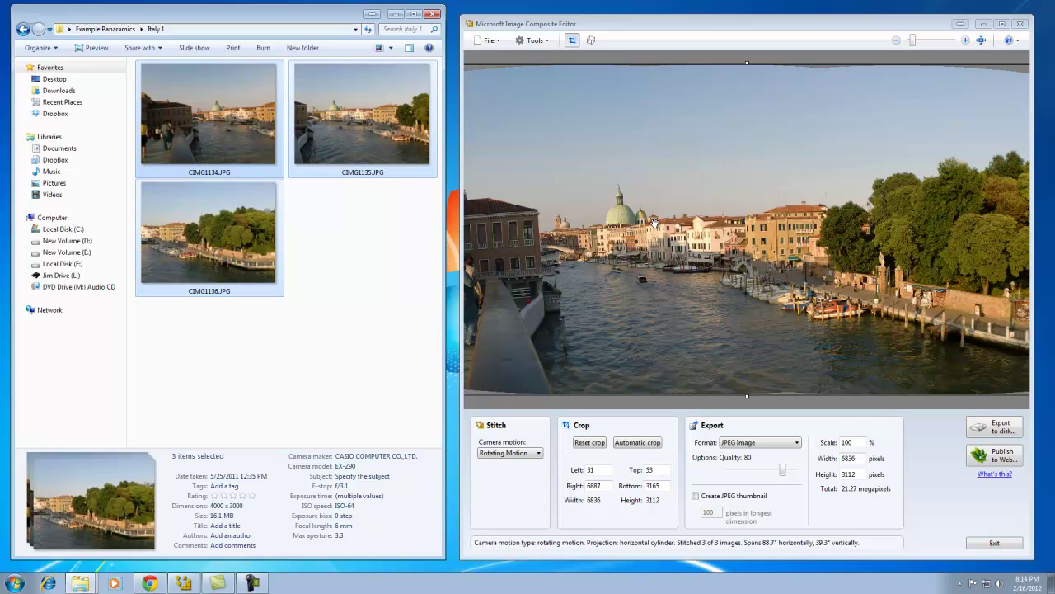
# Maximize the editor to show the stitched 21.27-megapixel Venice panorama full screen.
pyautogui.doubleClick(786, 25)
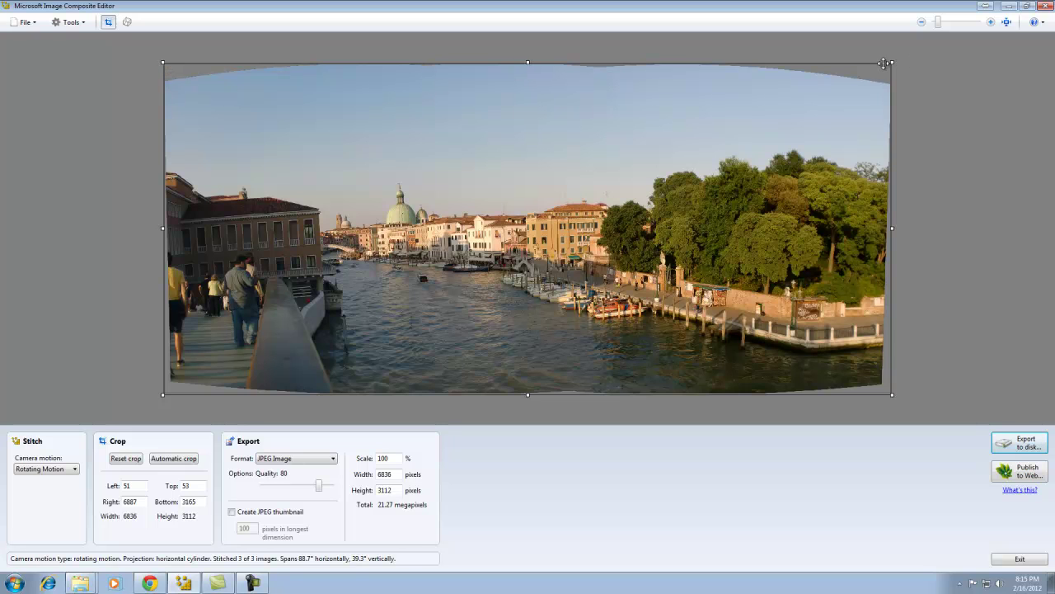
# Pull in the crop's top, right, bottom and left edges, then apply Automatic crop for 6682 × 2805.
pyautogui.moveTo(528, 62); pyautogui.dragTo(525, 79)
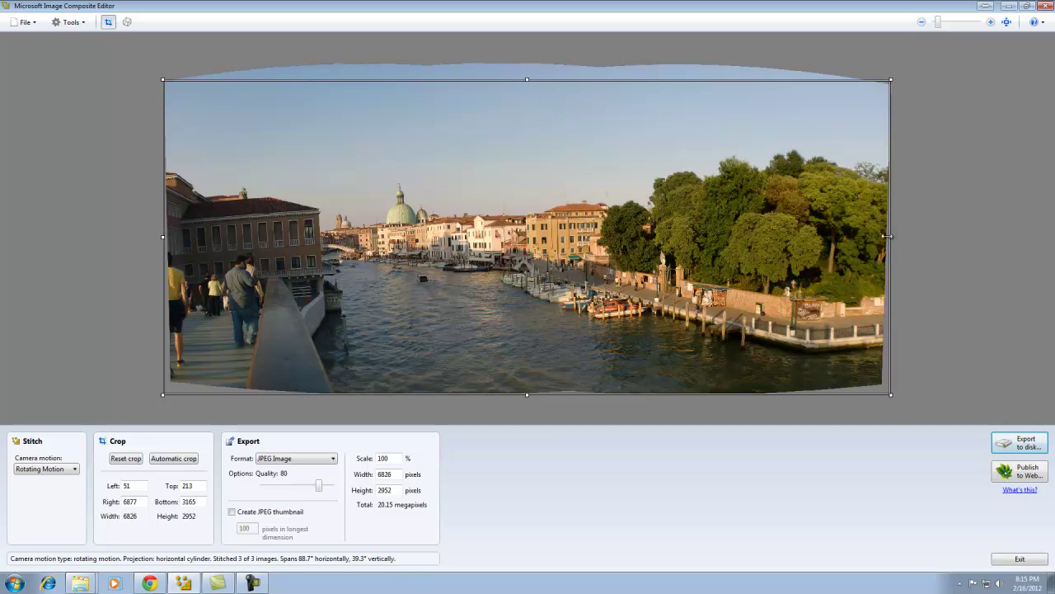
pyautogui.moveTo(892, 236); pyautogui.dragTo(881, 237)
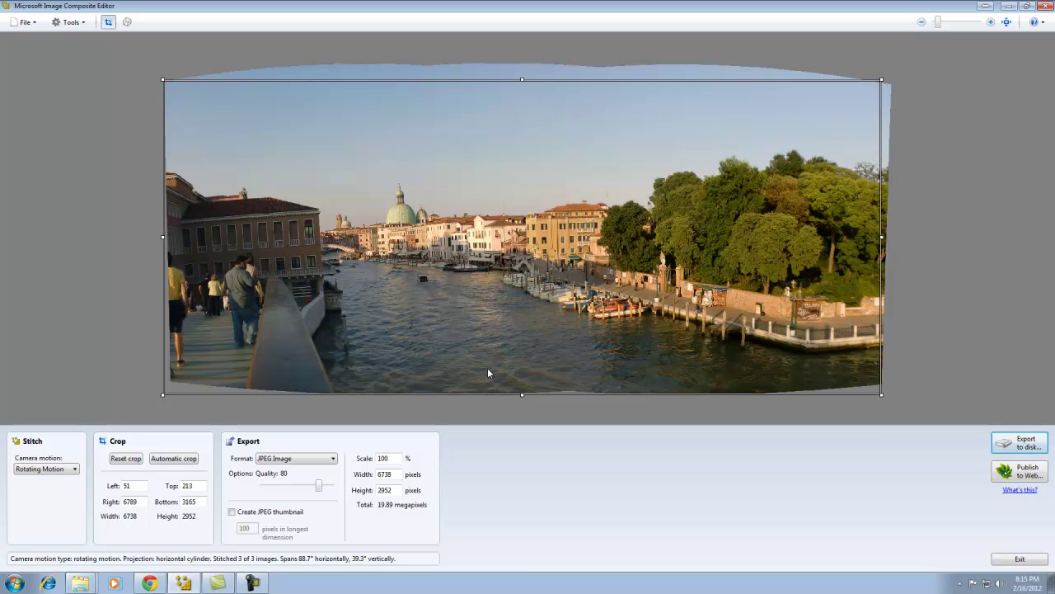
pyautogui.moveTo(522, 394); pyautogui.dragTo(522, 382)
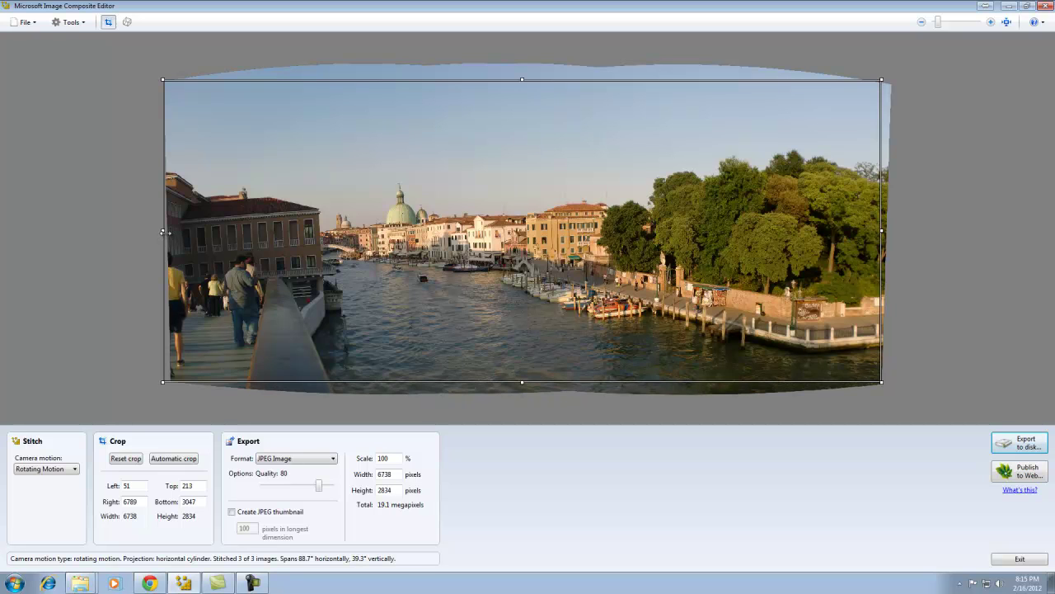
pyautogui.moveTo(164, 233); pyautogui.dragTo(176, 233)
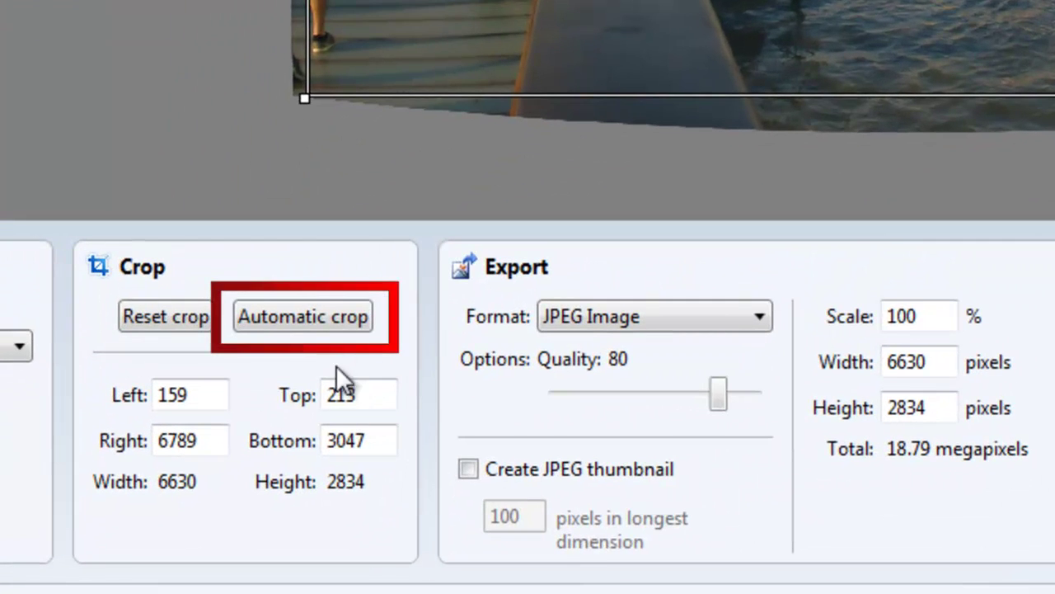
pyautogui.click(323, 313)
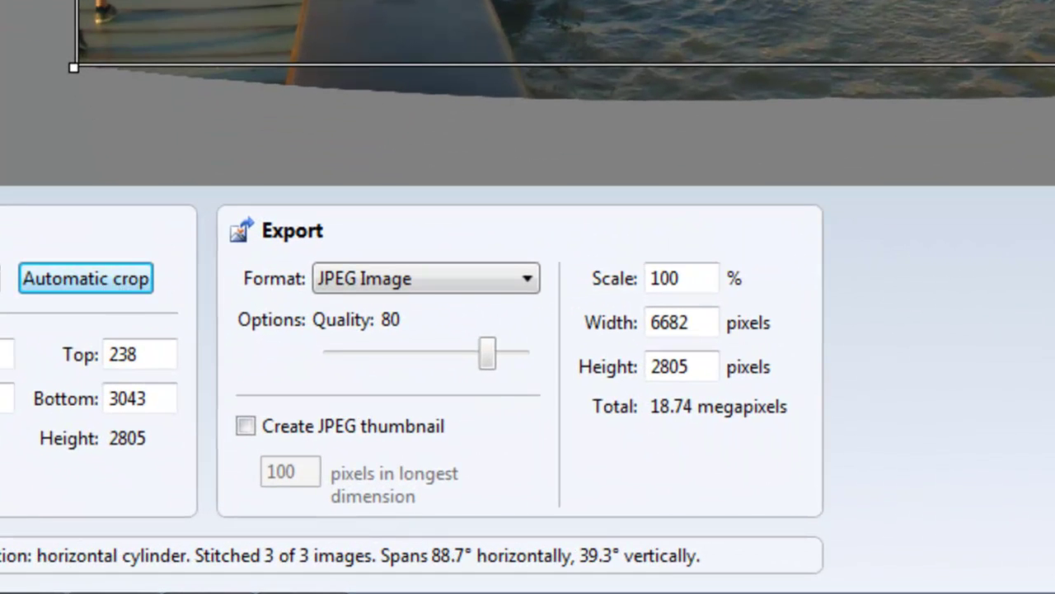
pyautogui.click(529, 285)
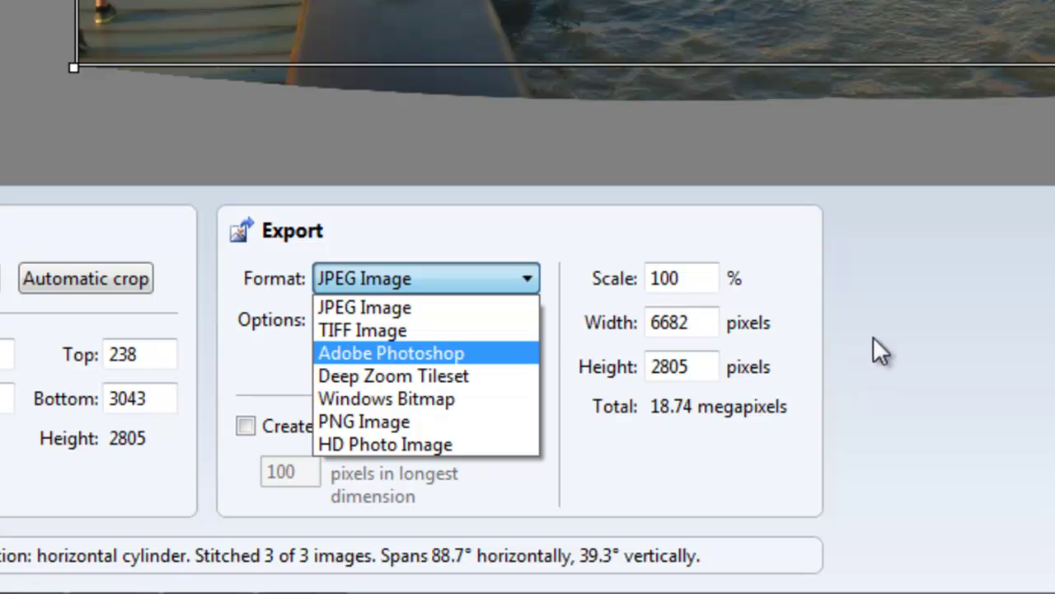
pyautogui.click(474, 311)
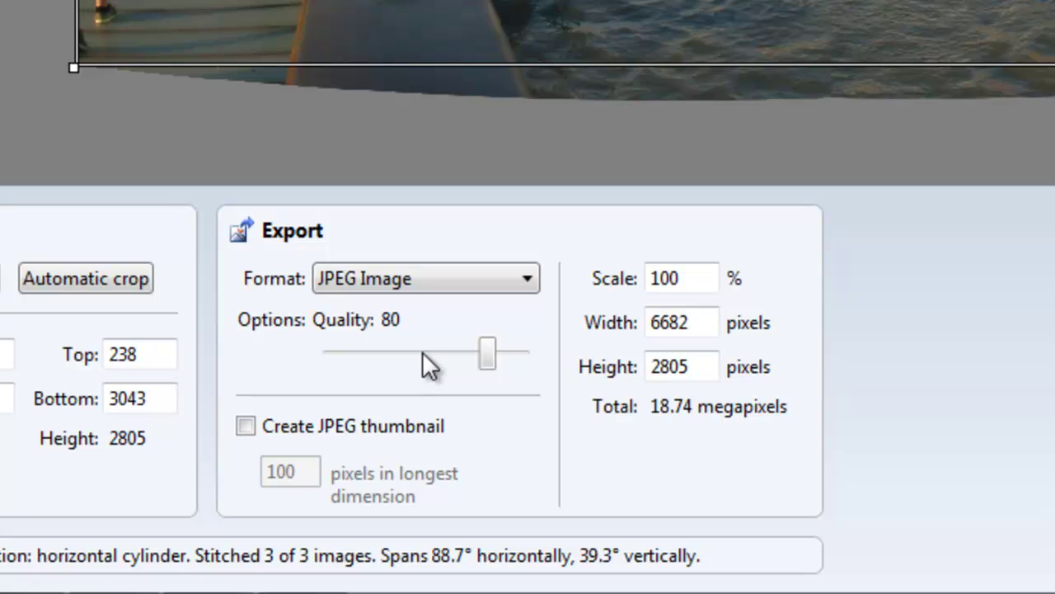
pyautogui.doubleClick(688, 277)
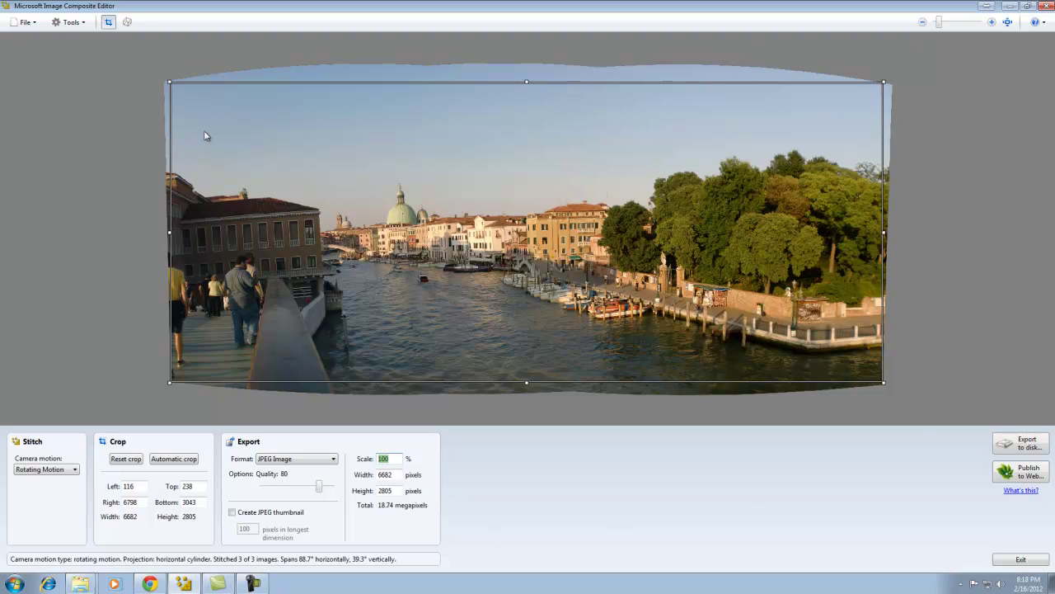
# Reapply the automatic crop, then move the left edge in to Left 1019, Width 5779.
pyautogui.click(179, 462)
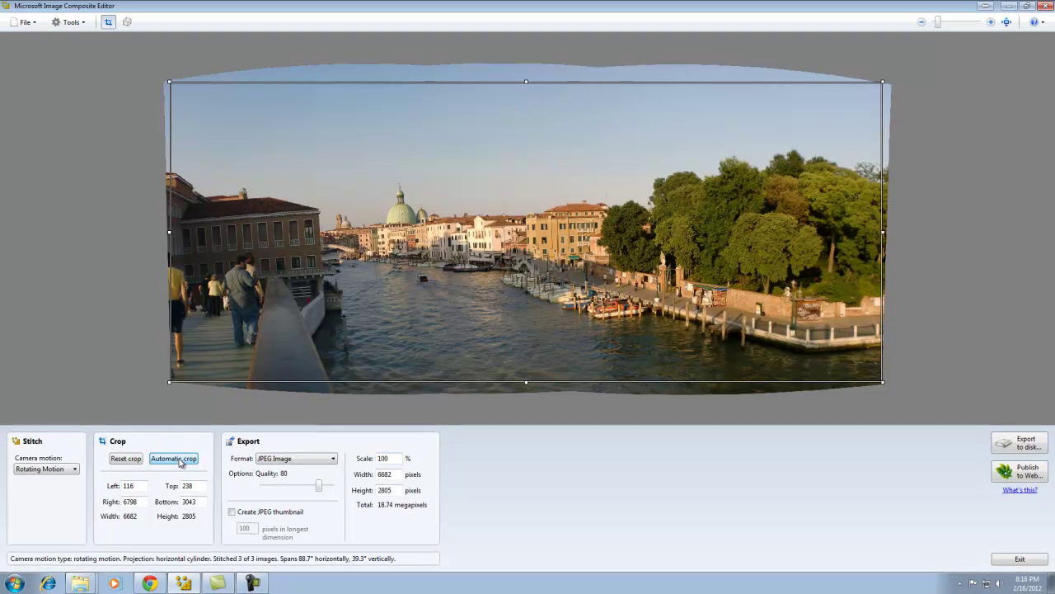
pyautogui.moveTo(179, 369); pyautogui.dragTo(173, 375)
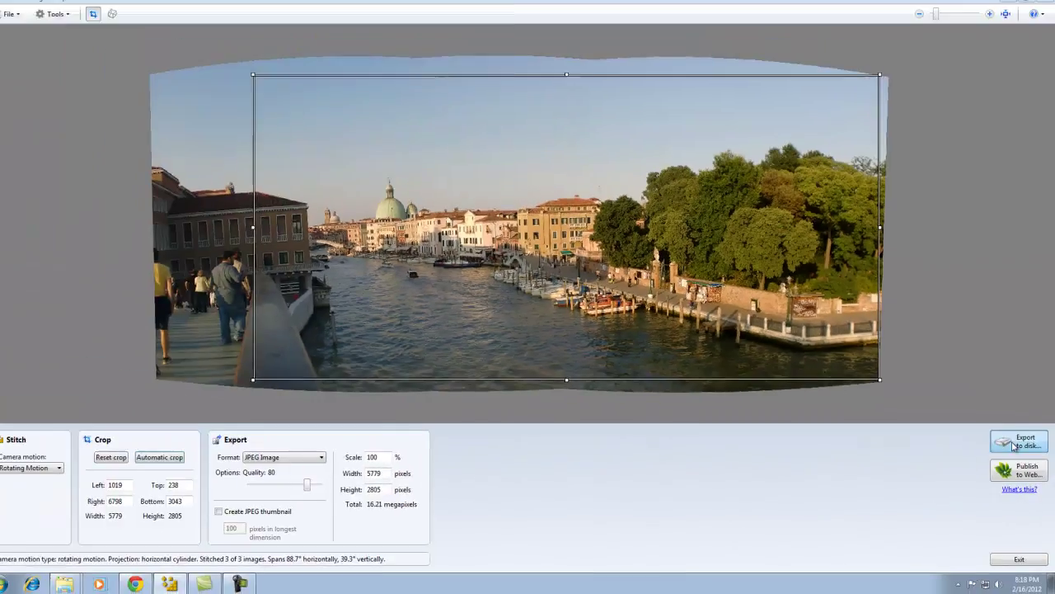
# Export the cropped panorama to disk as the JPEG Venice_Panaramic in the Italy 1 folder.
pyautogui.click(1014, 445)
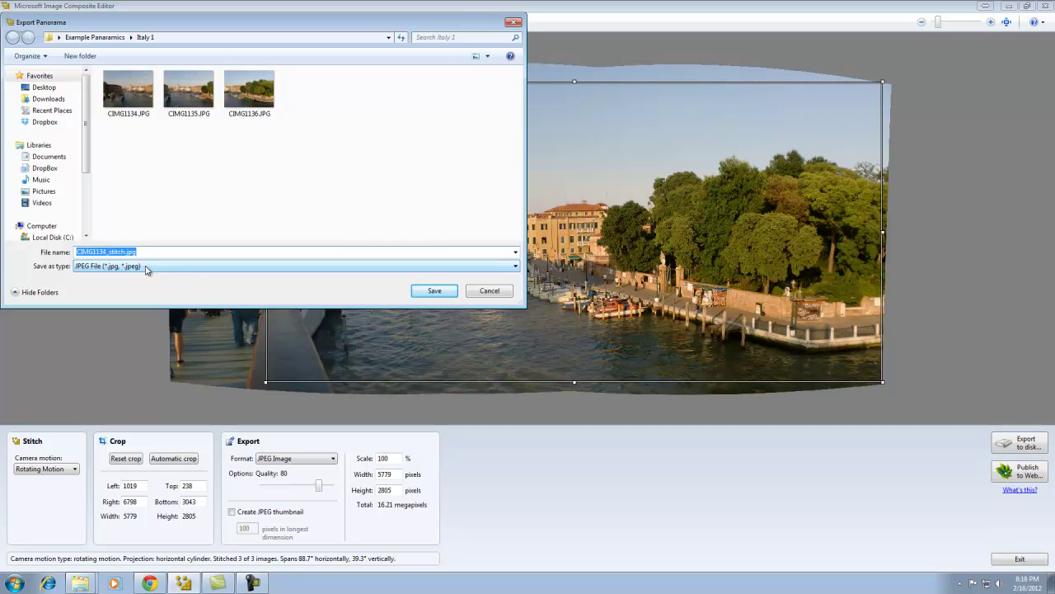
pyautogui.click(132, 89)
pyautogui.click(174, 91)
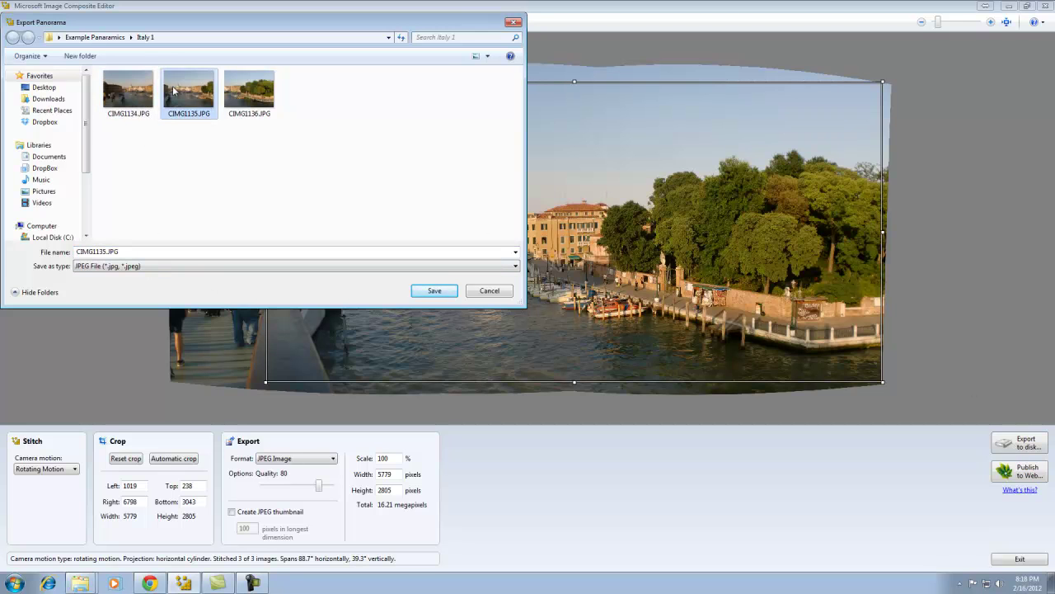
pyautogui.click(227, 92)
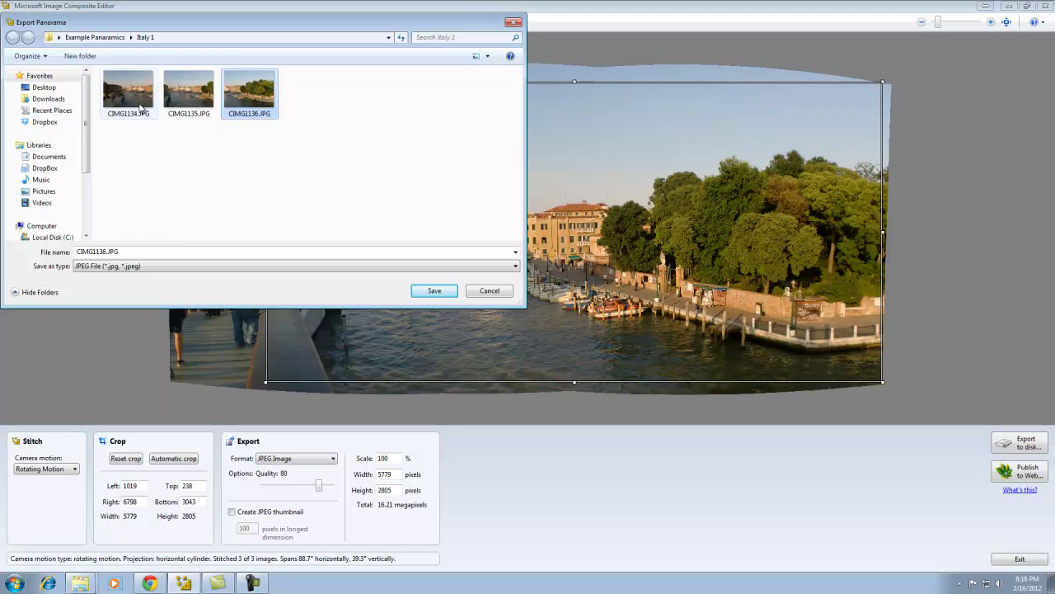
pyautogui.click(186, 100)
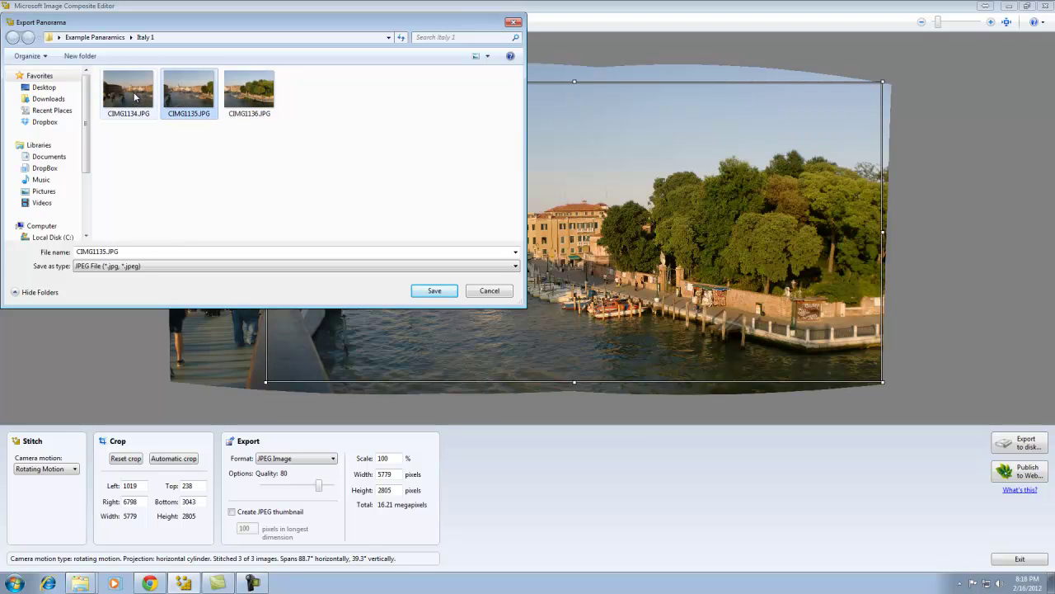
pyautogui.click(136, 97)
pyautogui.click(176, 95)
pyautogui.click(250, 94)
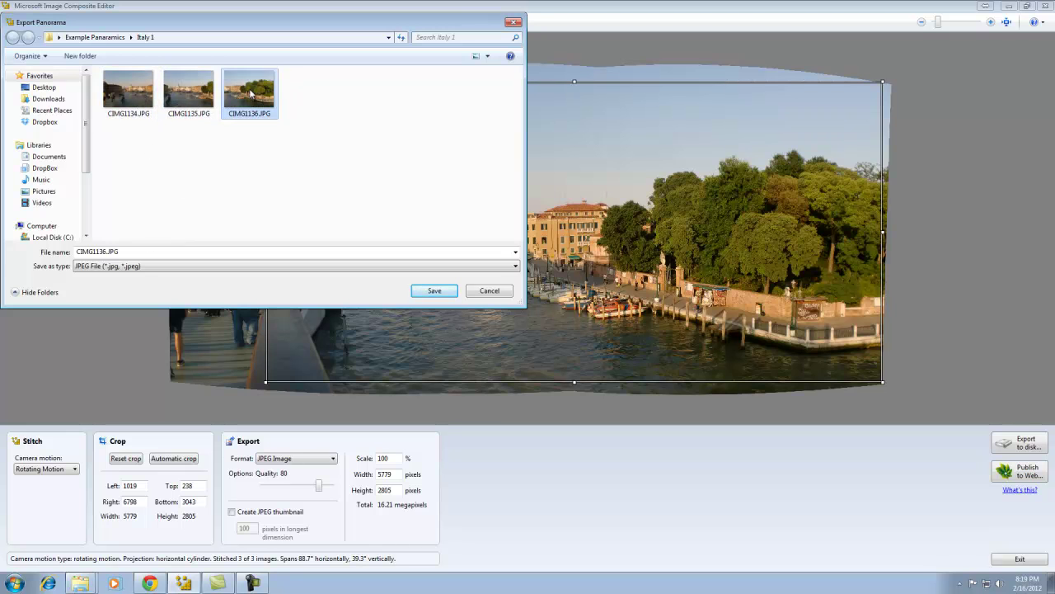
pyautogui.doubleClick(122, 252)
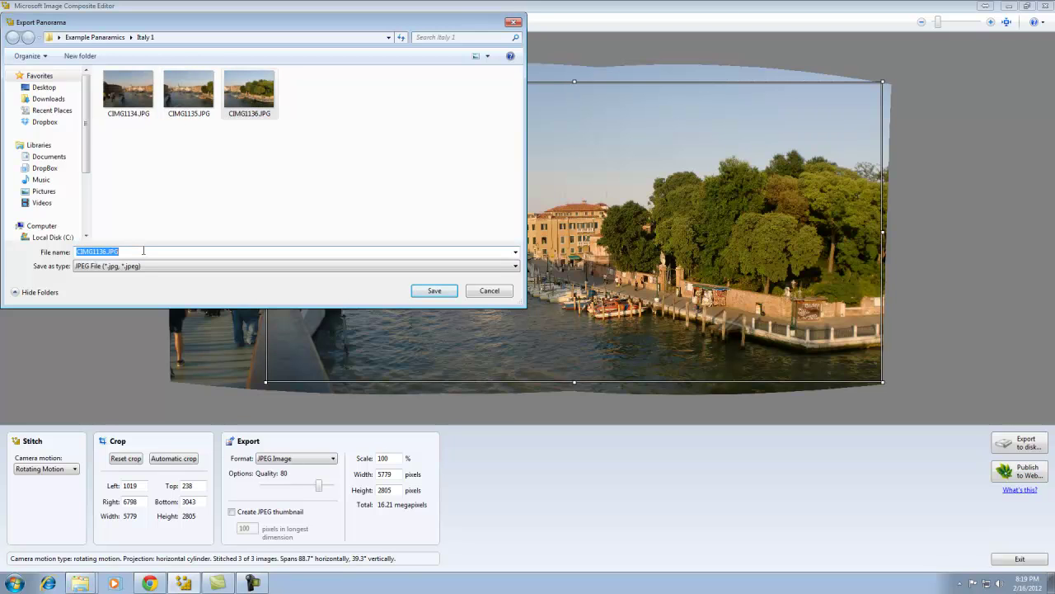
pyautogui.write('E')
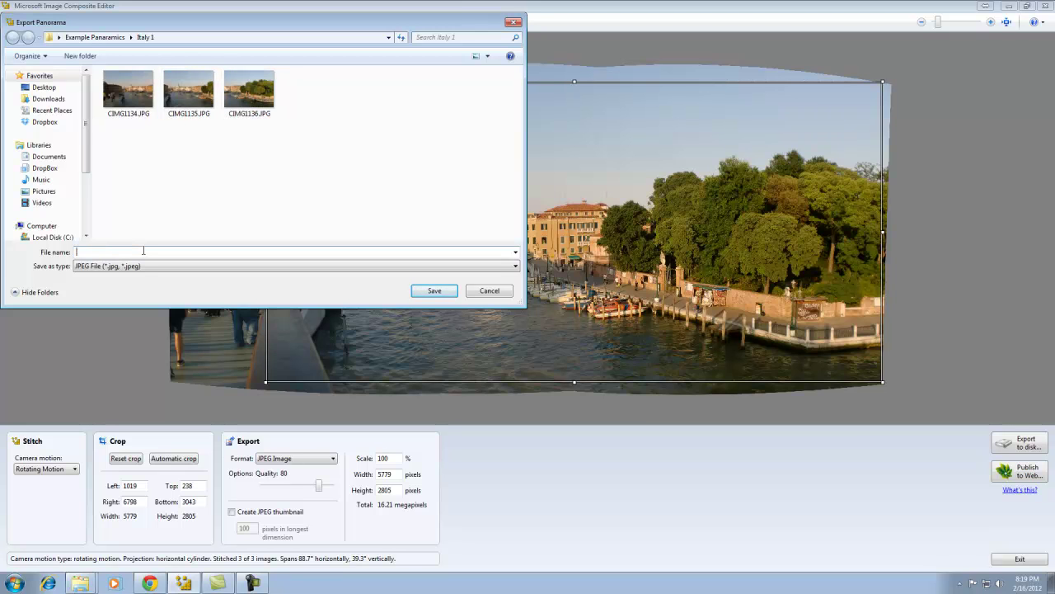
pyautogui.write('Venice_Panaramic')
pyautogui.press('Return')
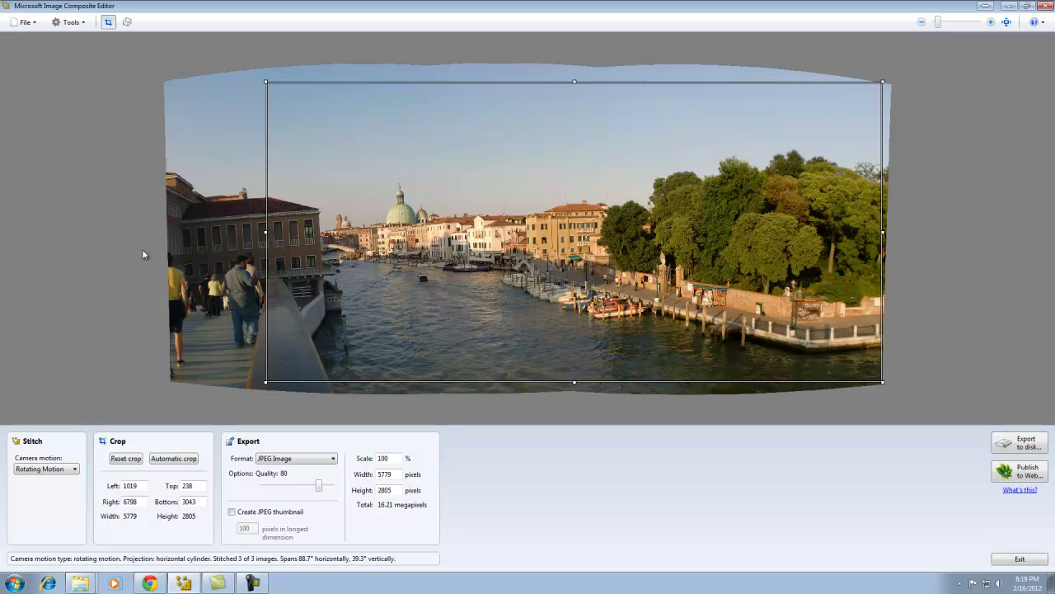
# Minimize the editor, clear the photo selection, and widen the Italy 1 folder to show Venice_Panaramic.jpg.
pyautogui.click(1011, 5)
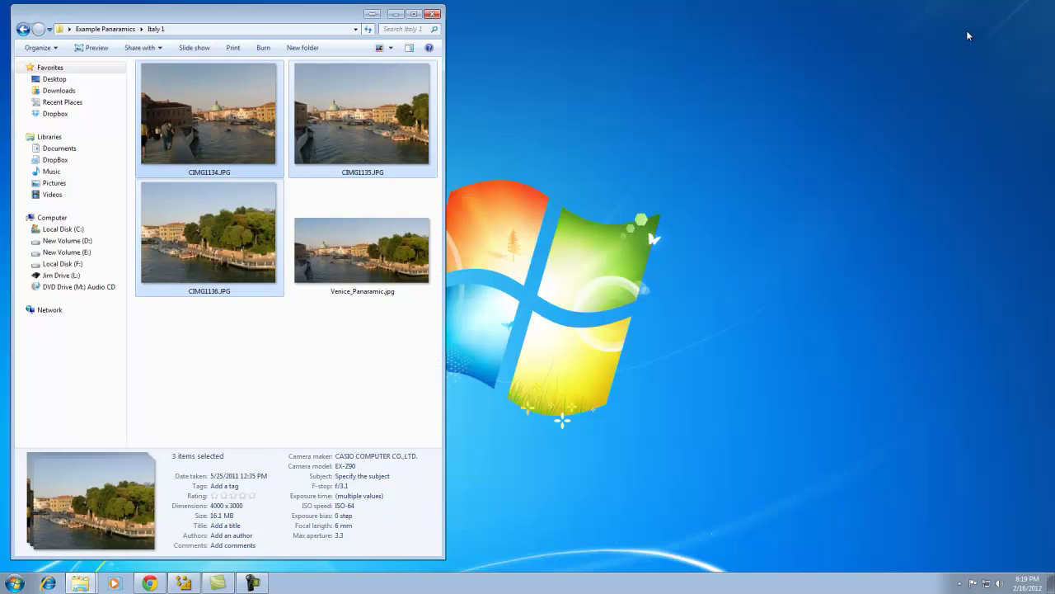
pyautogui.click(358, 310)
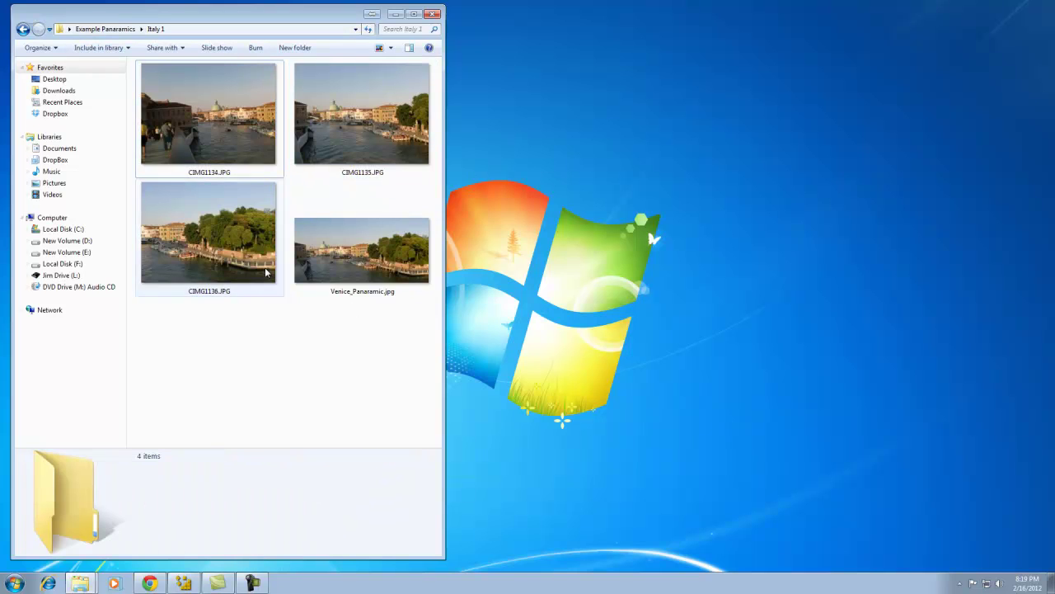
pyautogui.moveTo(444, 402); pyautogui.dragTo(646, 384)
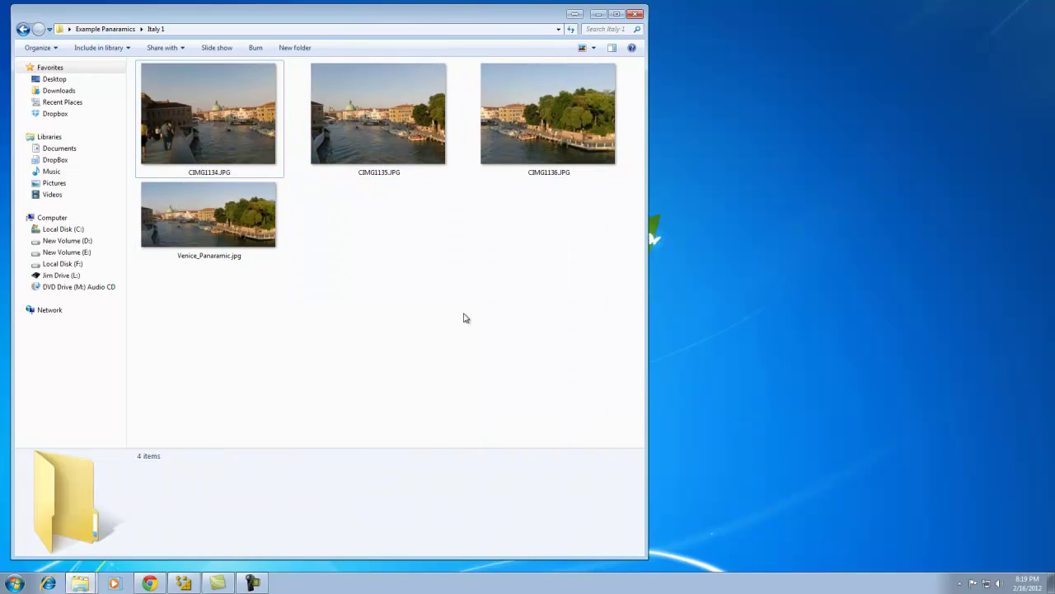
# Open Venice_Panaramic.jpg from the Italy 1 folder in Windows Photo Viewer.
pyautogui.moveTo(219, 220)
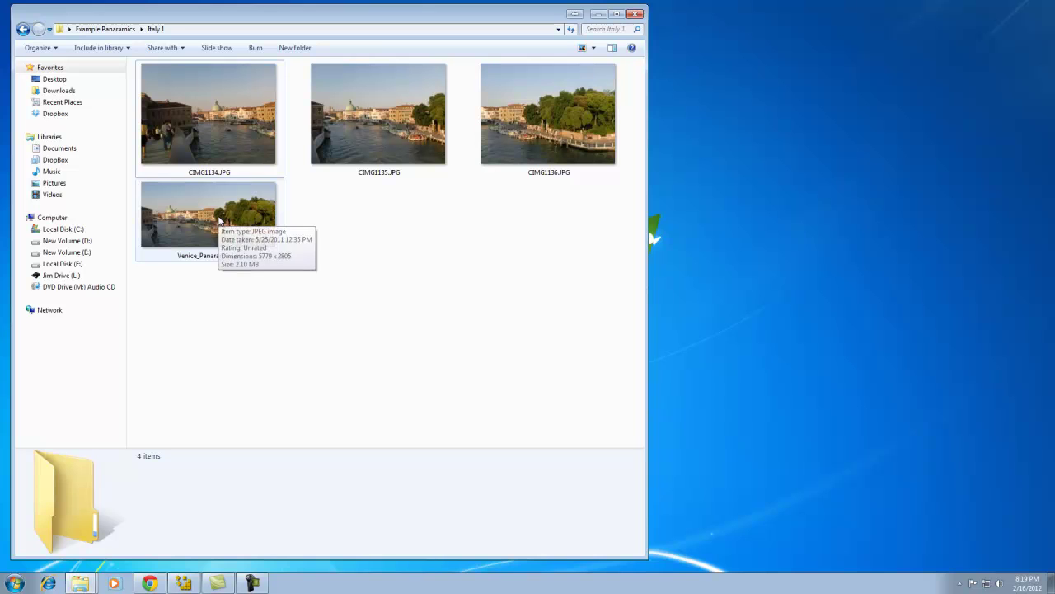
pyautogui.doubleClick(219, 220)
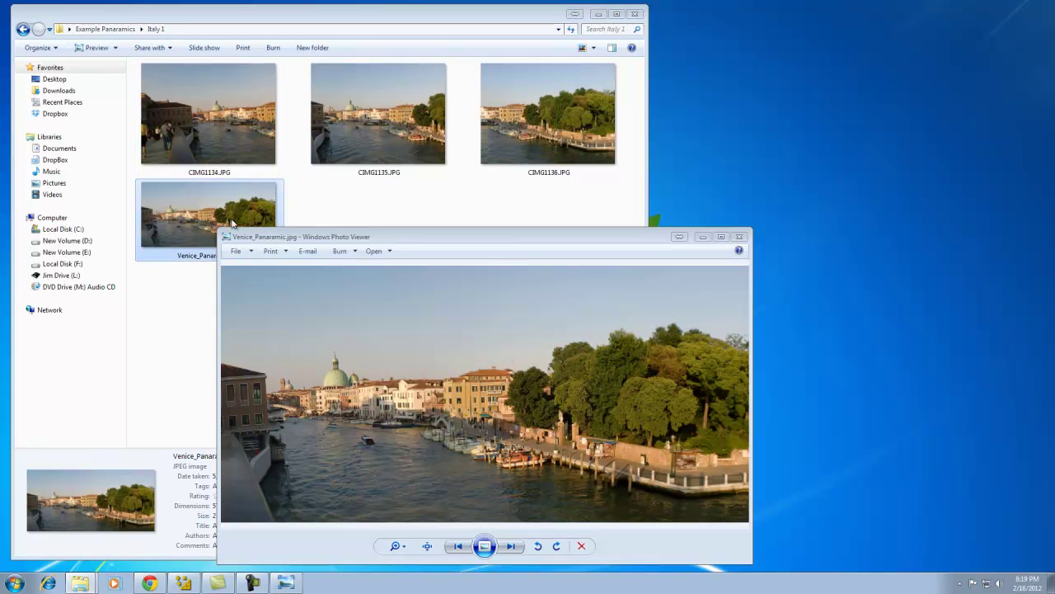